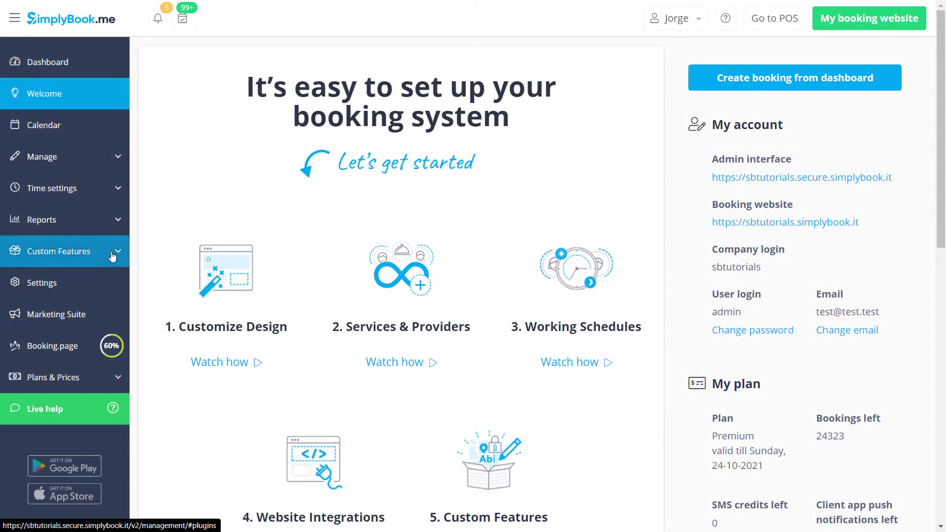
- Enable the Google Tag Manager custom feature in SimplyBook.me, then begin creating a Tag Manager account
click(118, 252)
click(109, 287)
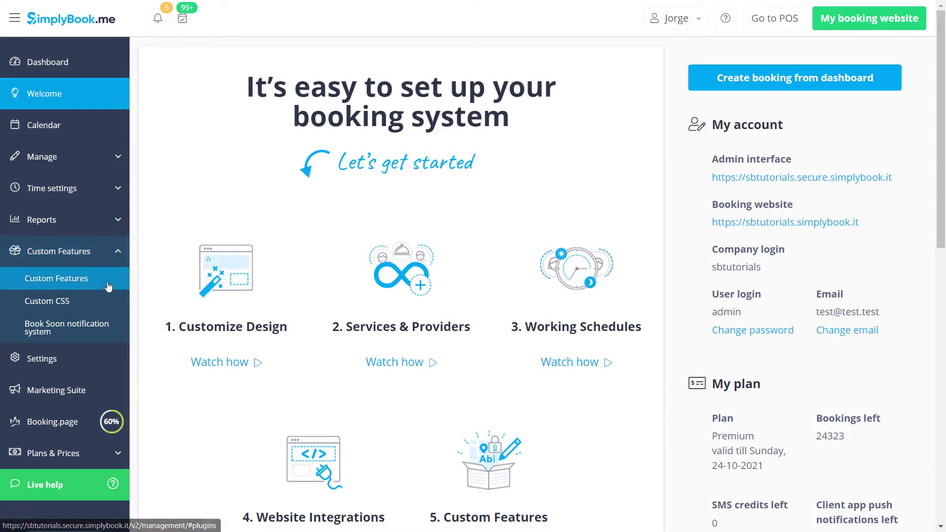
click(219, 120)
text(tag)
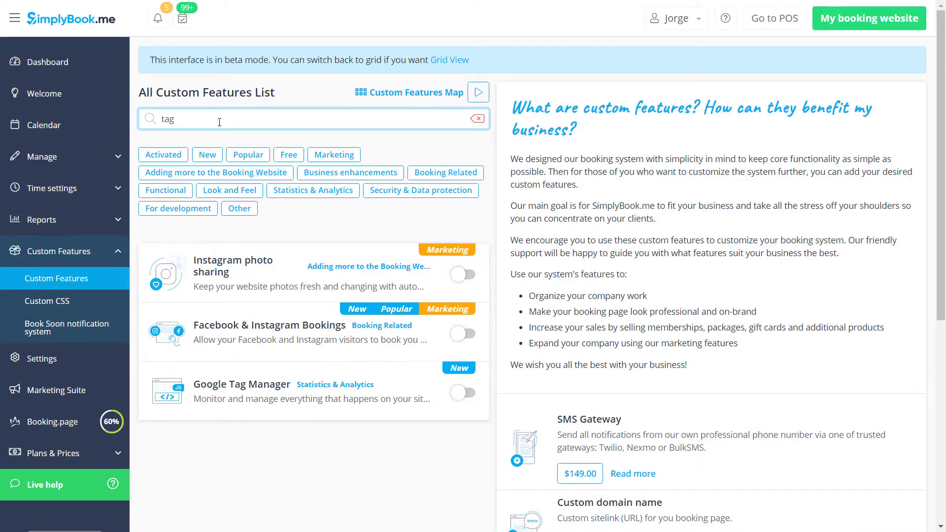
click(463, 392)
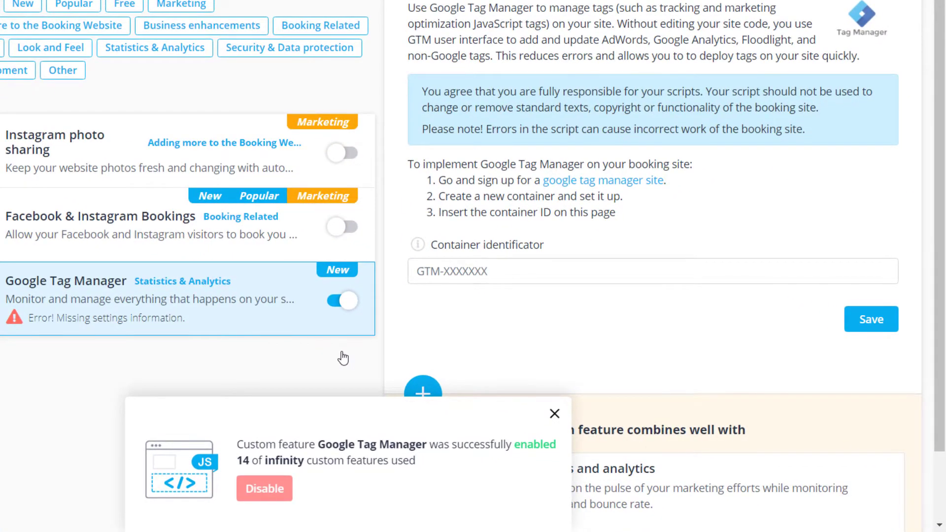
click(592, 182)
click(783, 76)
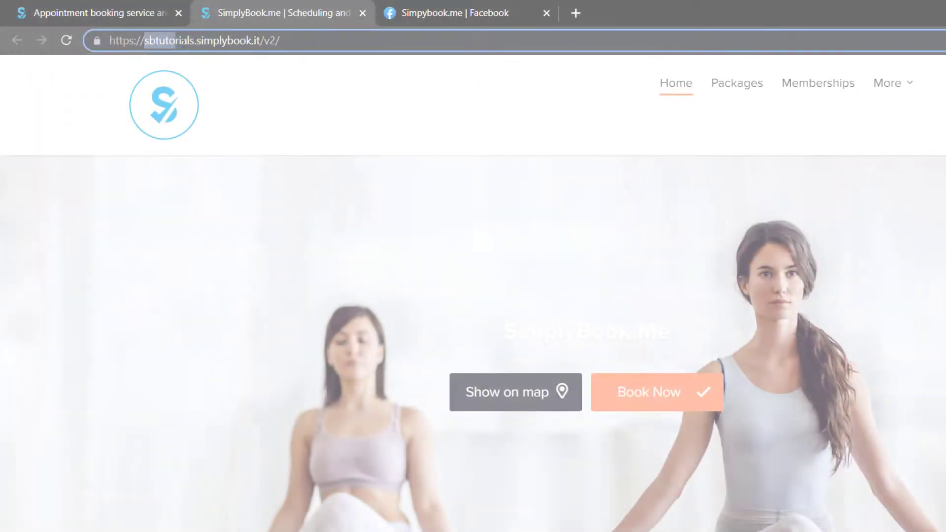
- Create account SimplyBook with Web container 'sbtutorials.simplybook.it' and accept the Terms of Service
drag(178, 40, 246, 40)
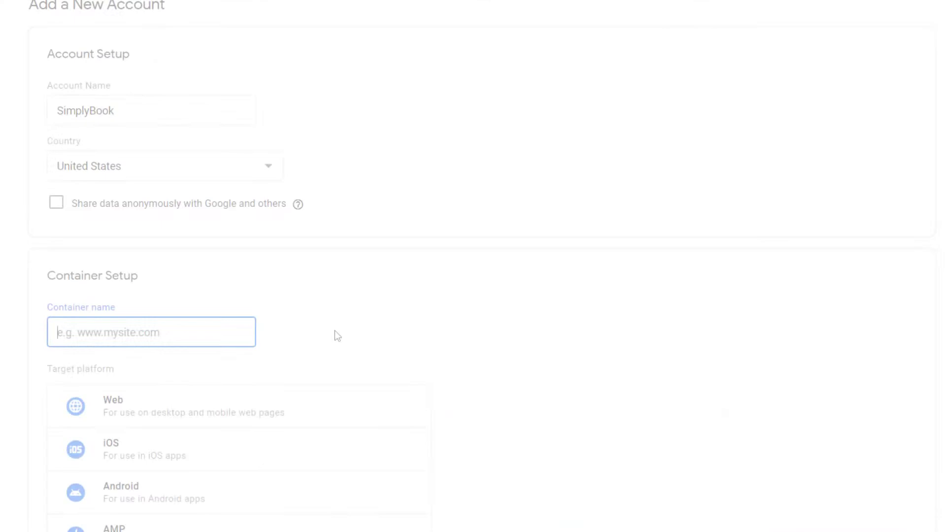
text(sbtutorials.simplybook.it)
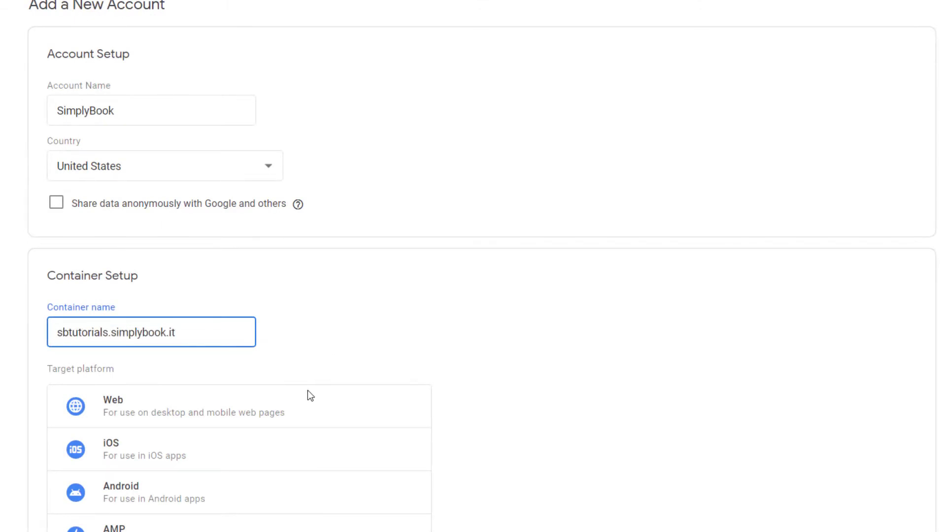
click(287, 413)
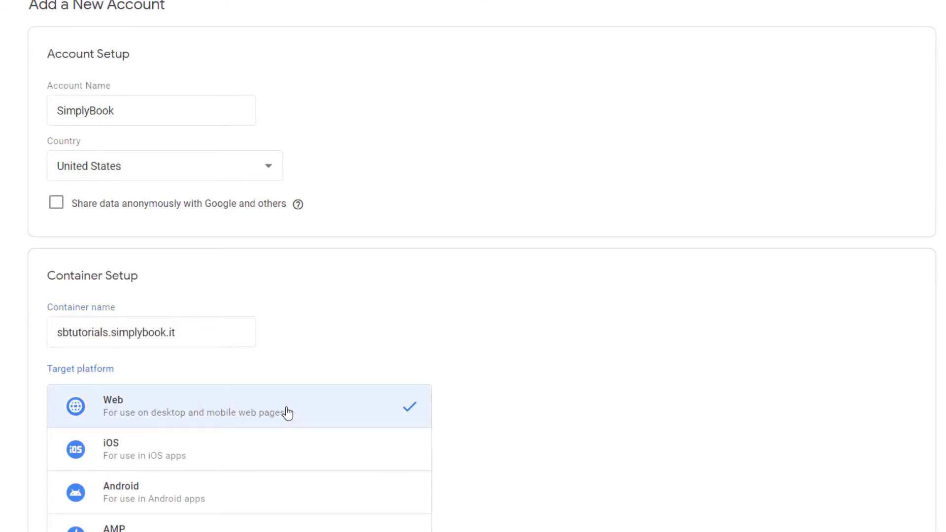
scroll(287, 412, down, 3)
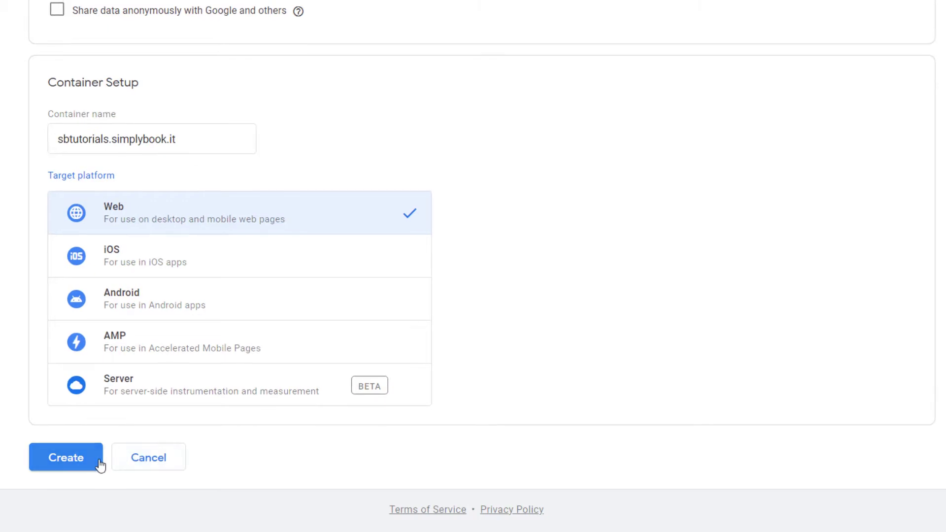
click(99, 465)
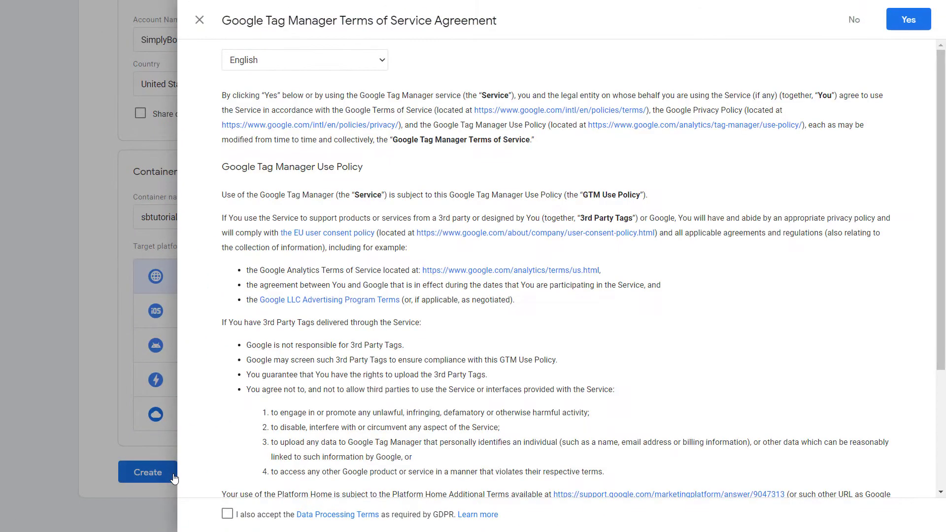
click(905, 22)
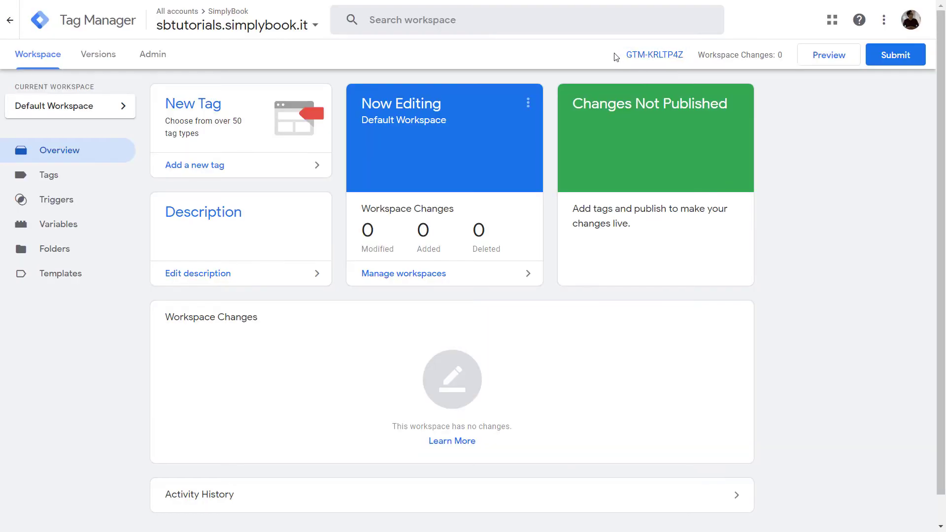
- Copy GTM-KRLTP4Z into SimplyBook.me's Container identificator field and save it
drag(616, 57, 685, 59)
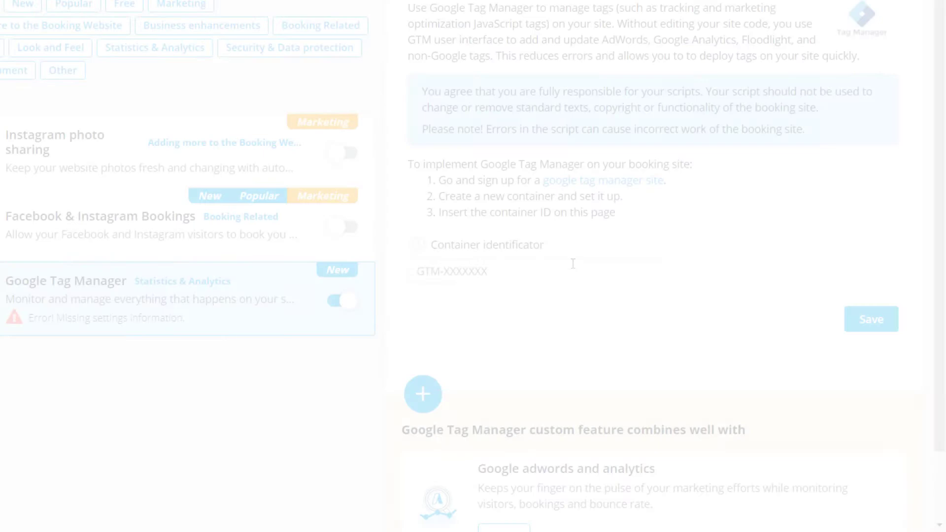
text(GTM-KRLTP4Z)
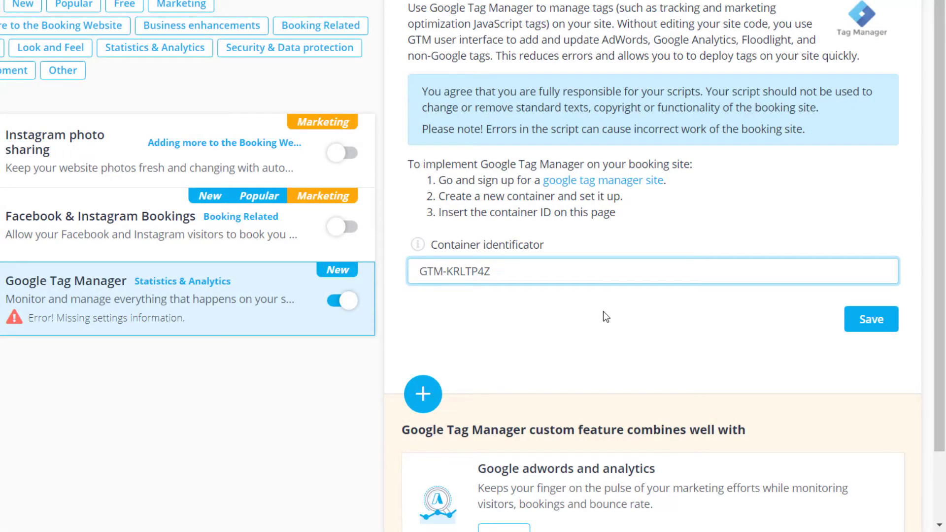
click(872, 322)
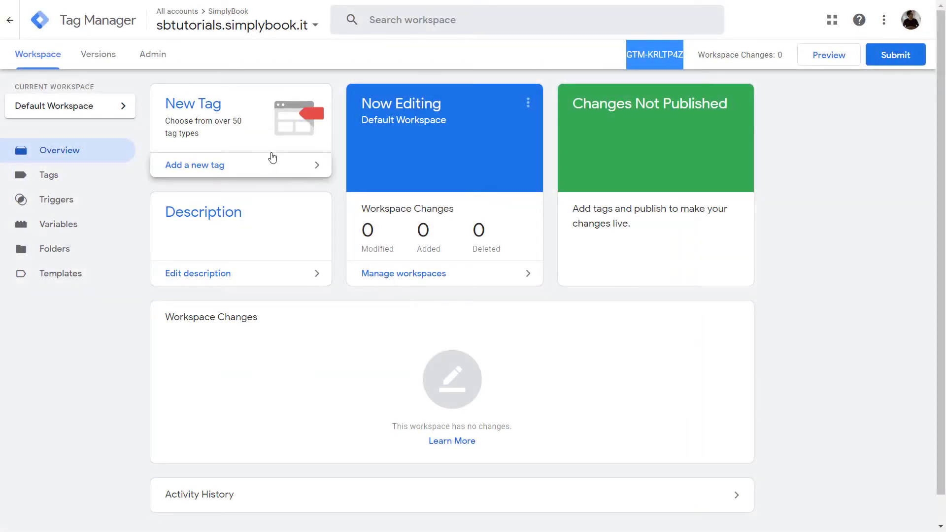
- Add a new Custom HTML tag and paste the Facebook Messenger chat script into it
click(271, 156)
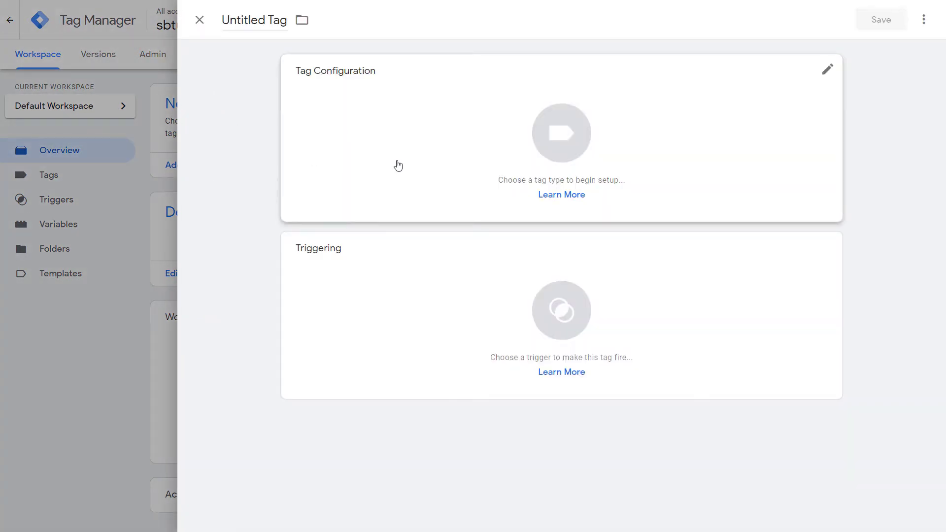
click(454, 160)
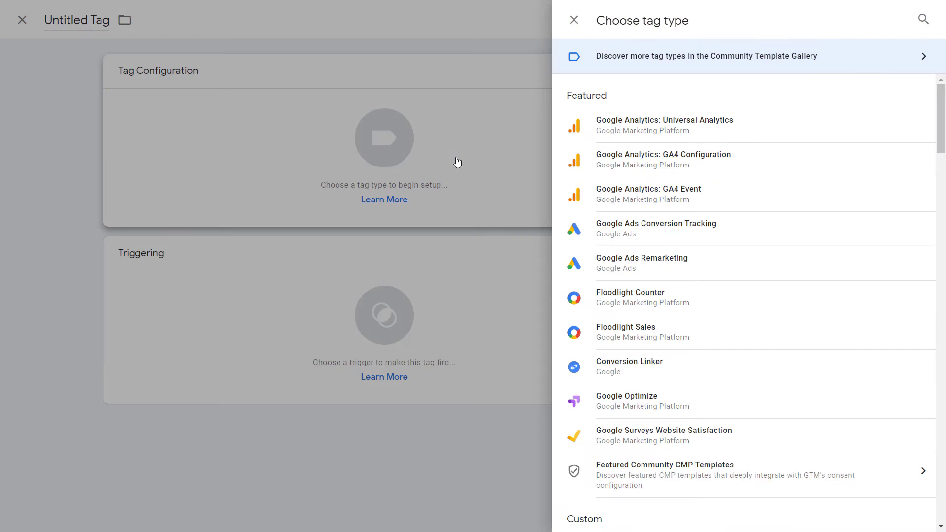
scroll(634, 236, down, 4)
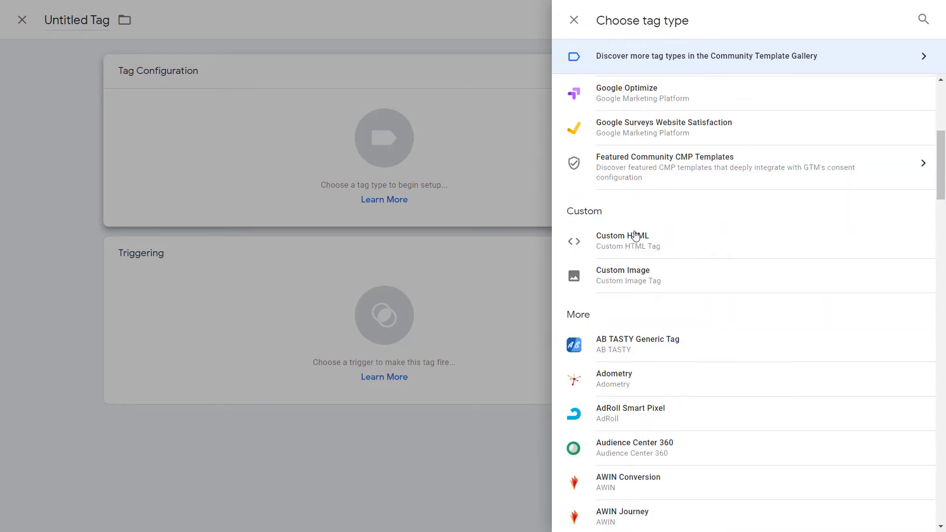
click(634, 236)
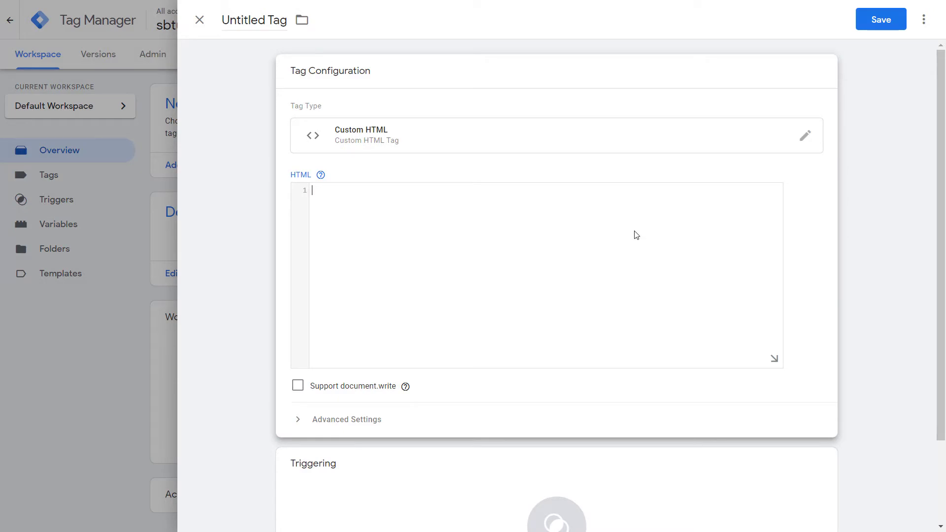
key(ctrl+v)
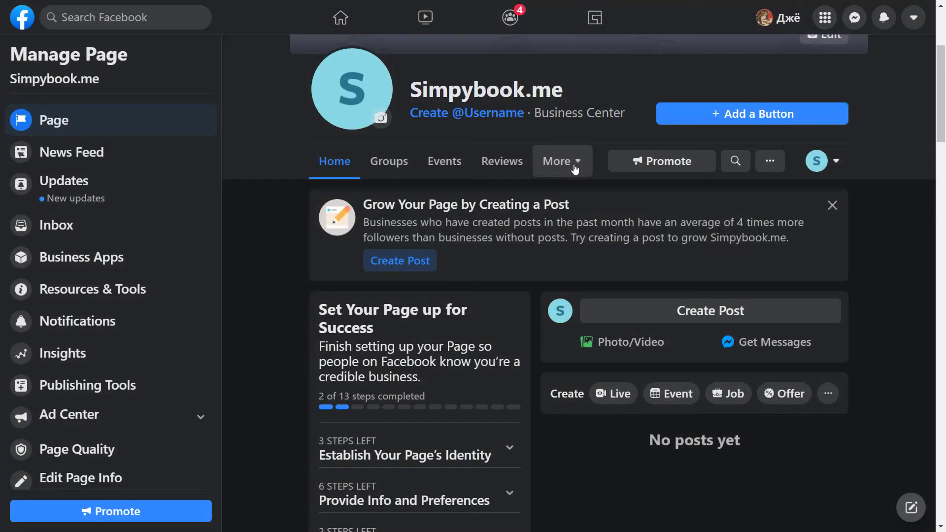
- Open the Simpybook.me page's About section on Facebook and select its Page ID
click(576, 167)
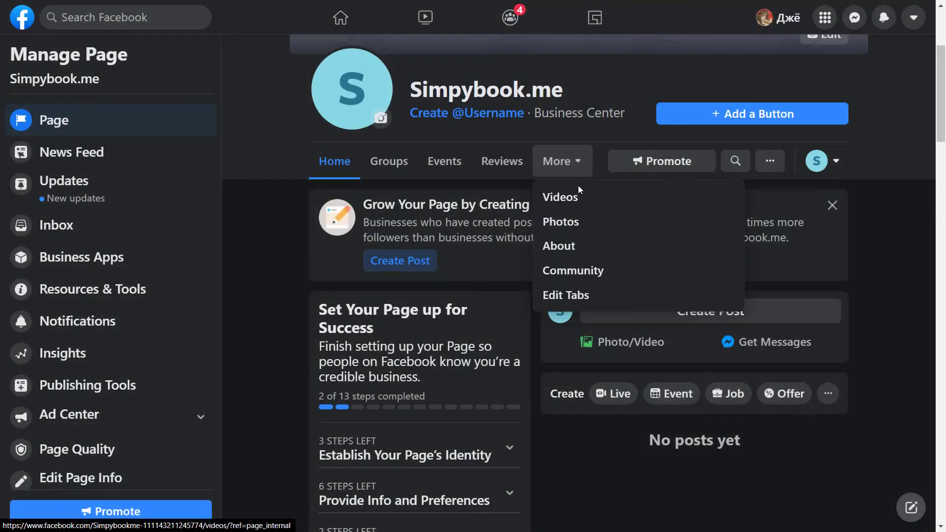
click(578, 245)
scroll(578, 244, down, 3)
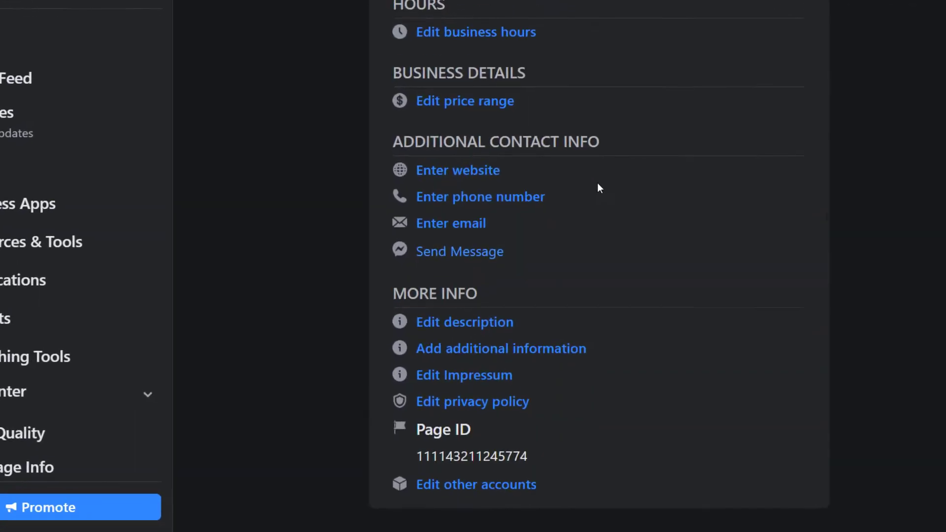
double_click(486, 452)
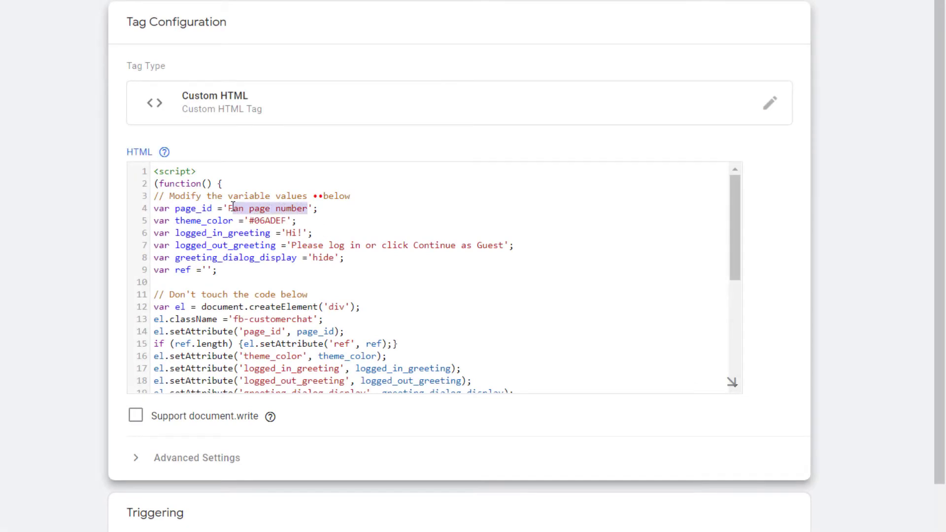
key(ctrl+v)
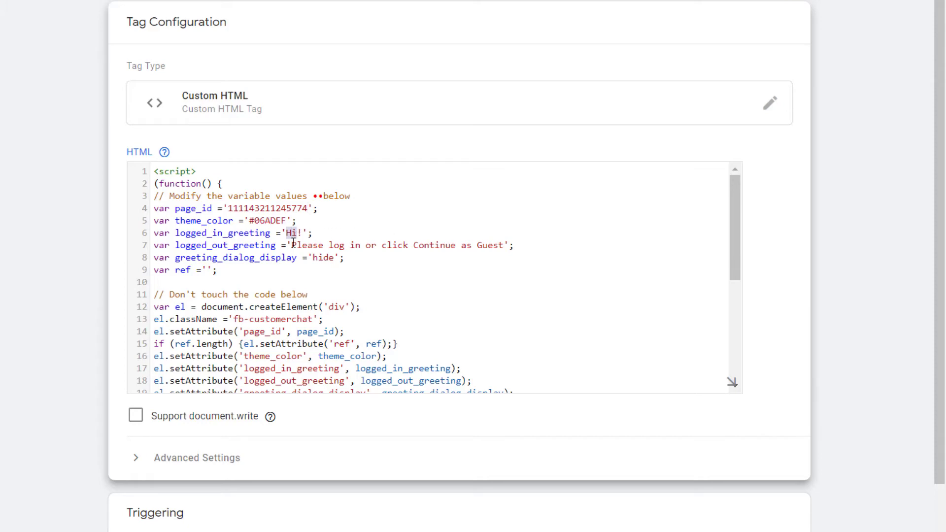
drag(307, 244, 502, 244)
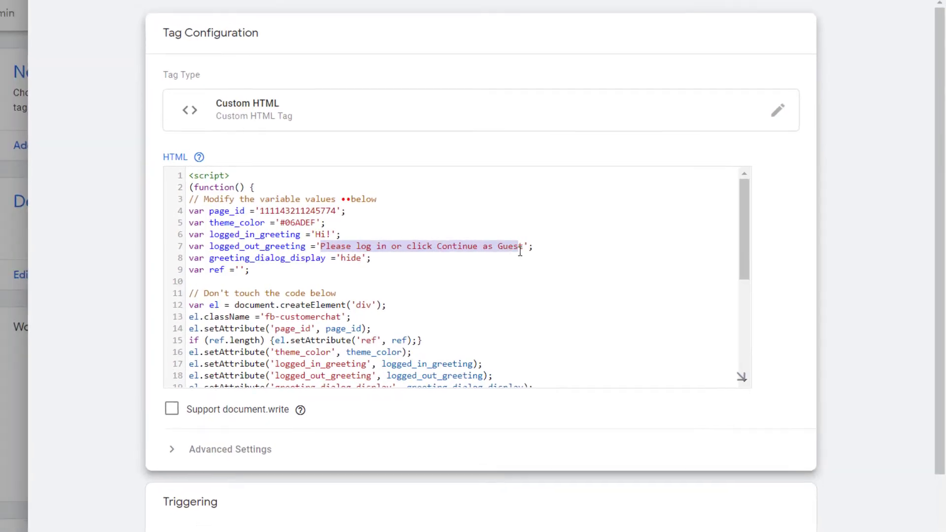
click(509, 478)
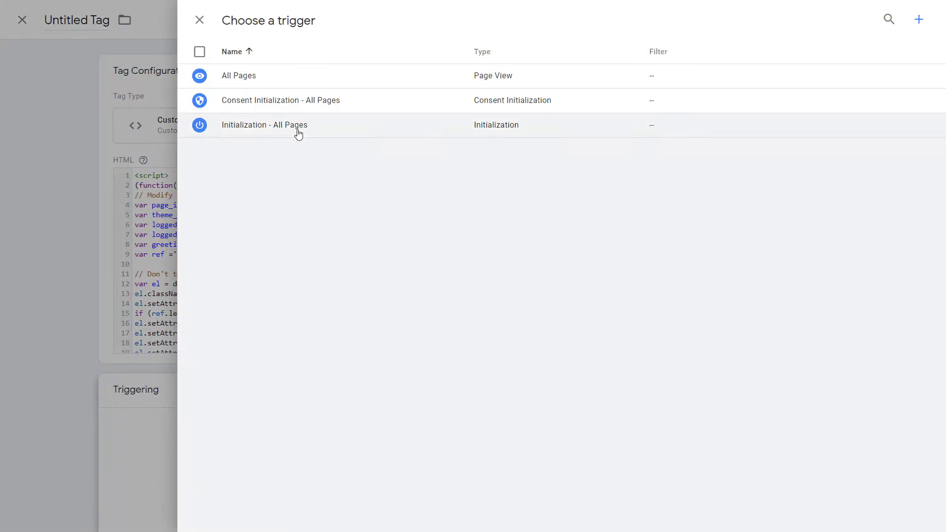
click(268, 81)
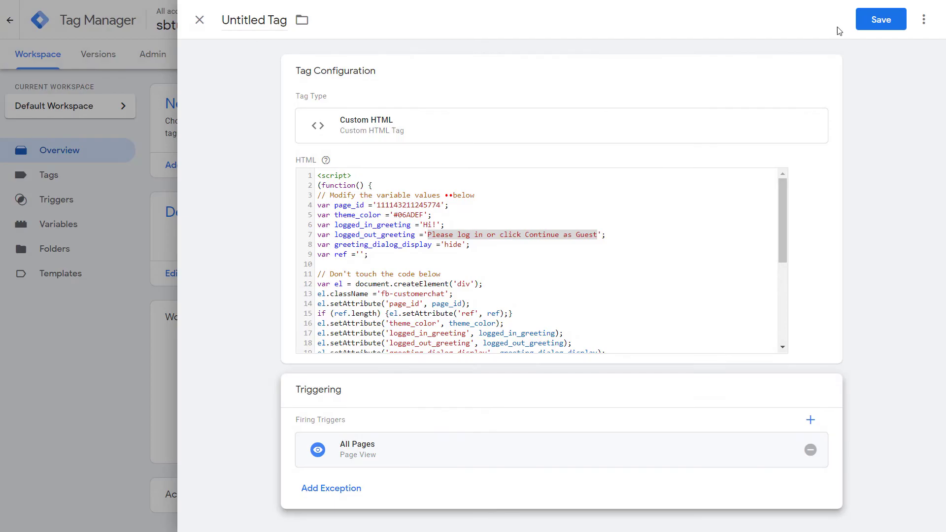
click(867, 25)
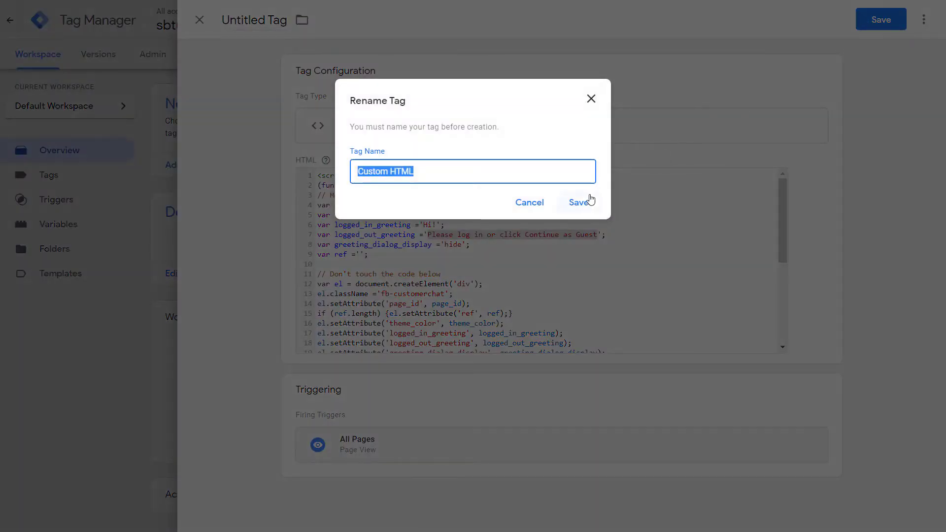
click(579, 201)
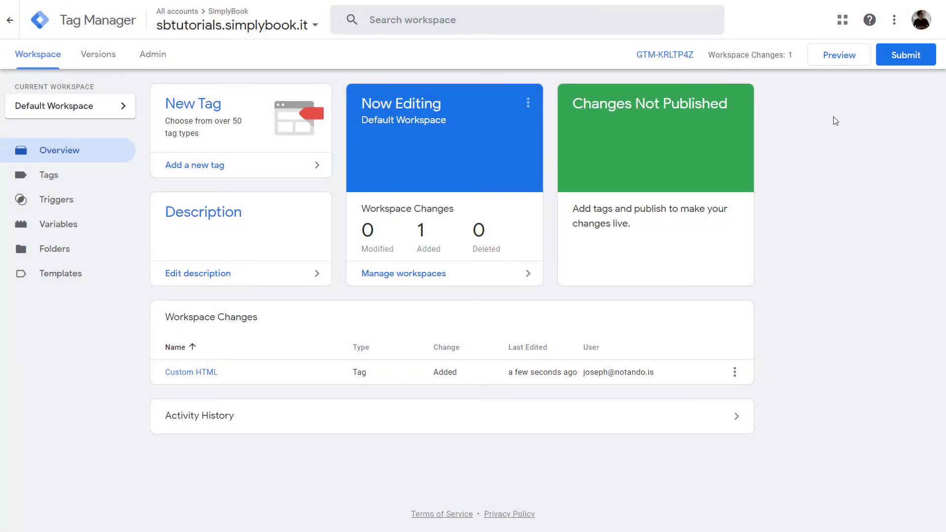
- Submit the workspace changes as version 'FB Messenger' and publish them
click(906, 55)
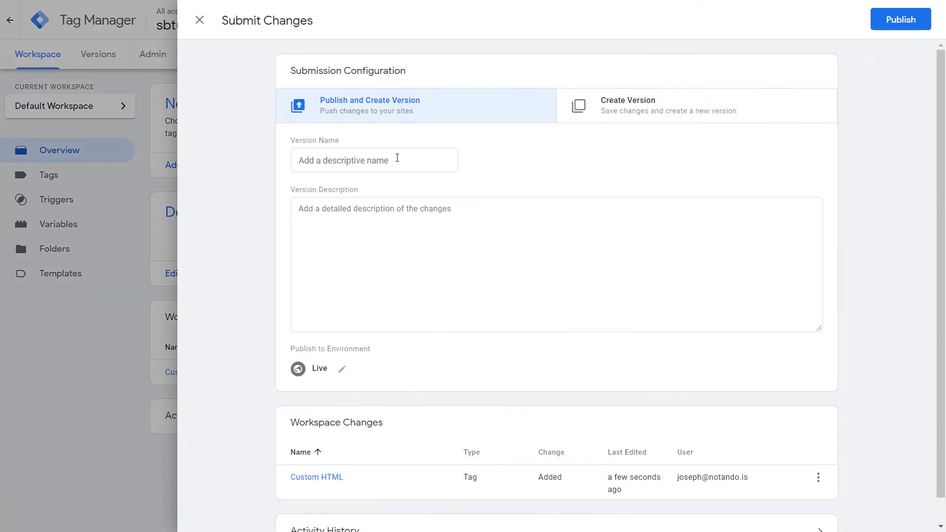
click(395, 159)
text(FB Messenger)
click(493, 209)
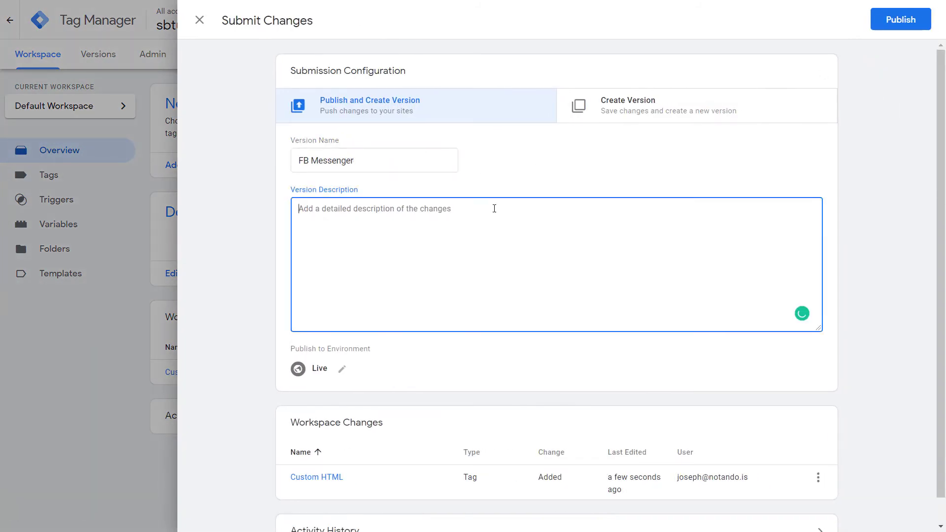
text(1)
click(896, 22)
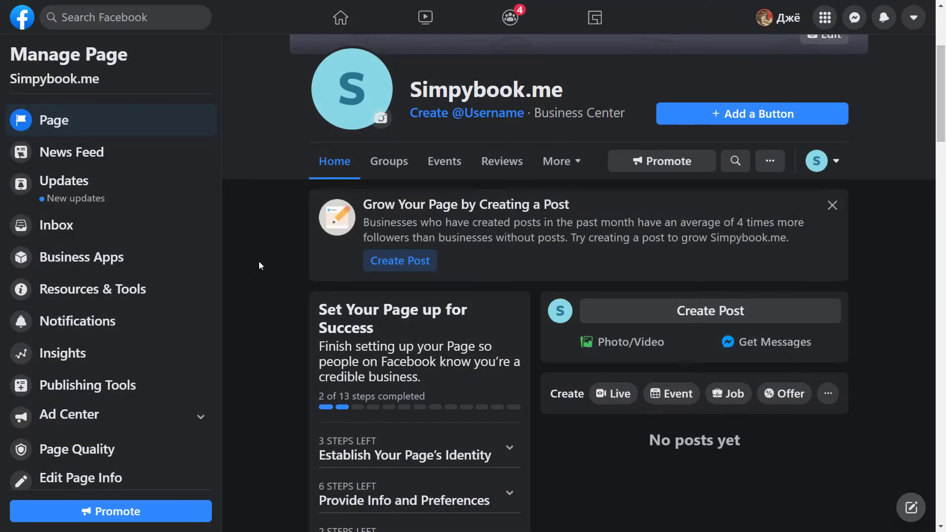
scroll(207, 289, down, 1)
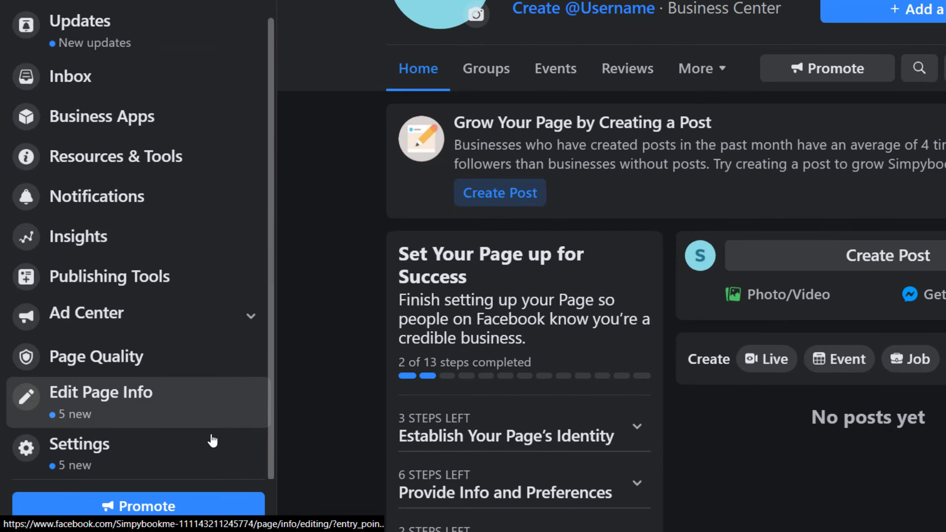
click(211, 446)
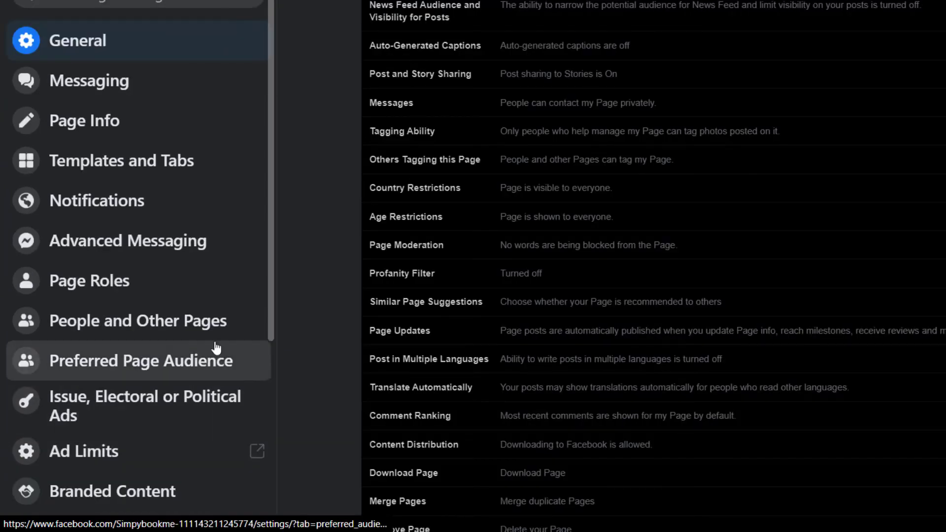
click(247, 255)
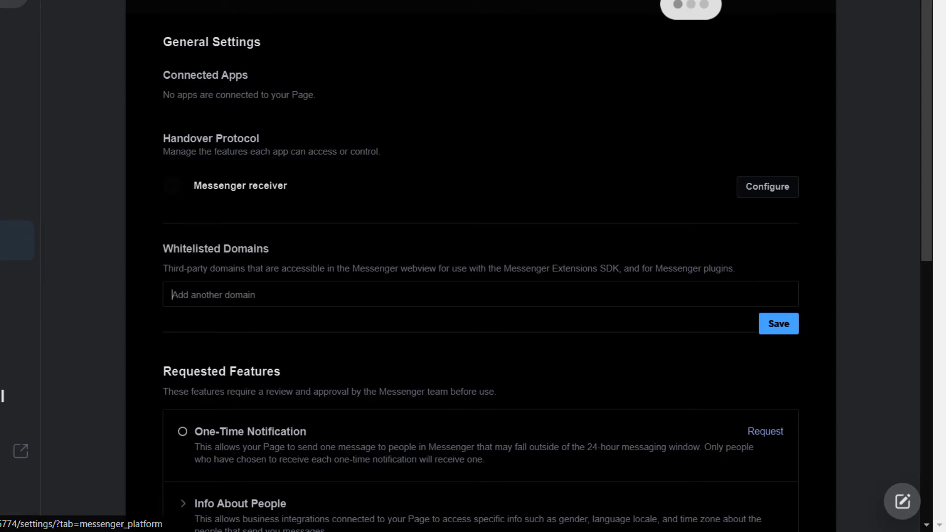
text(https://sbtutorials.simplybook.it/)
key(Return)
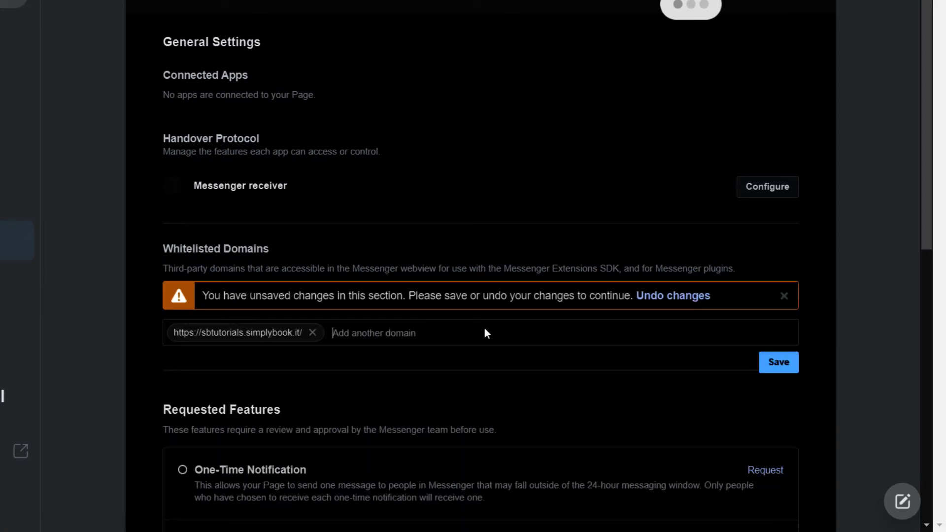
click(779, 362)
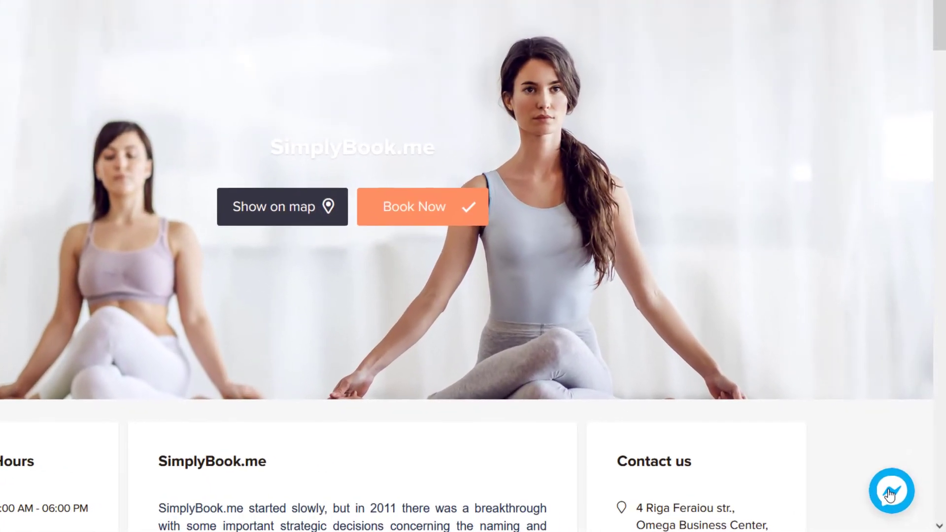
- Open the Messenger bubble on the booking site and continue as a guest
click(894, 498)
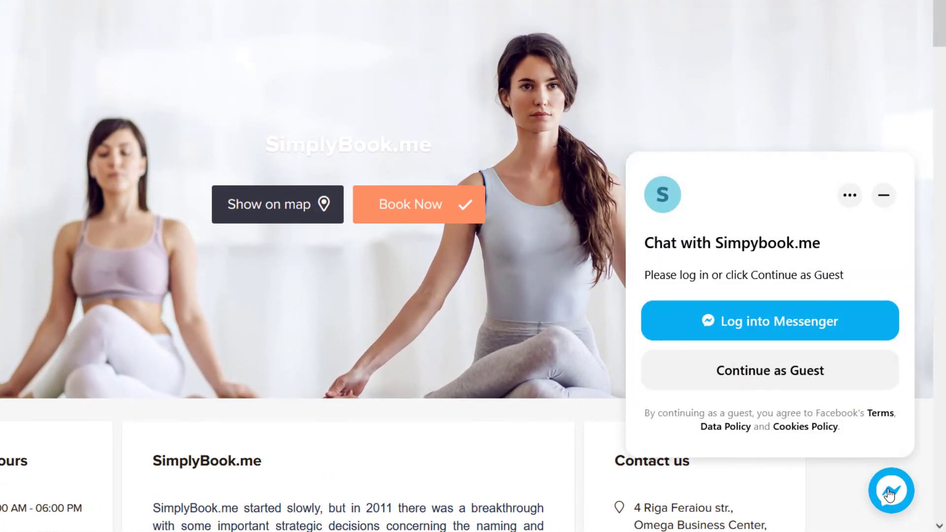
click(824, 381)
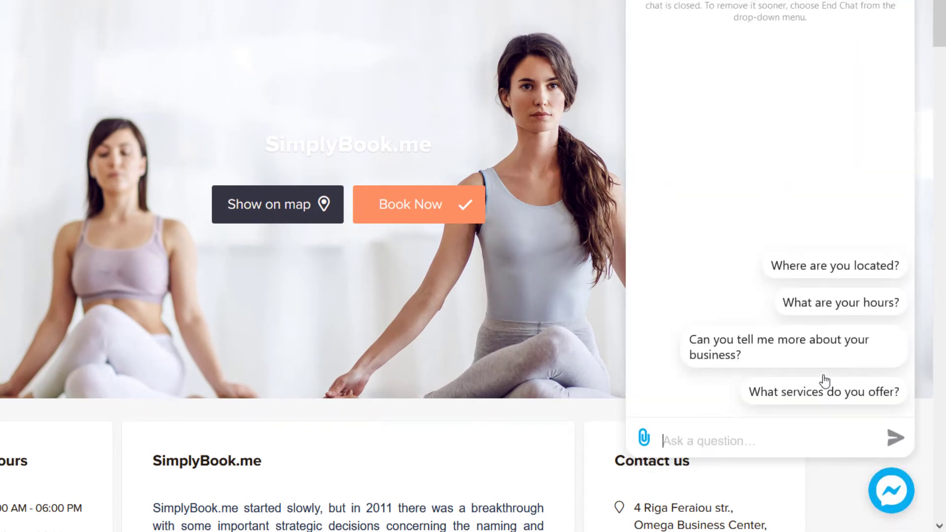